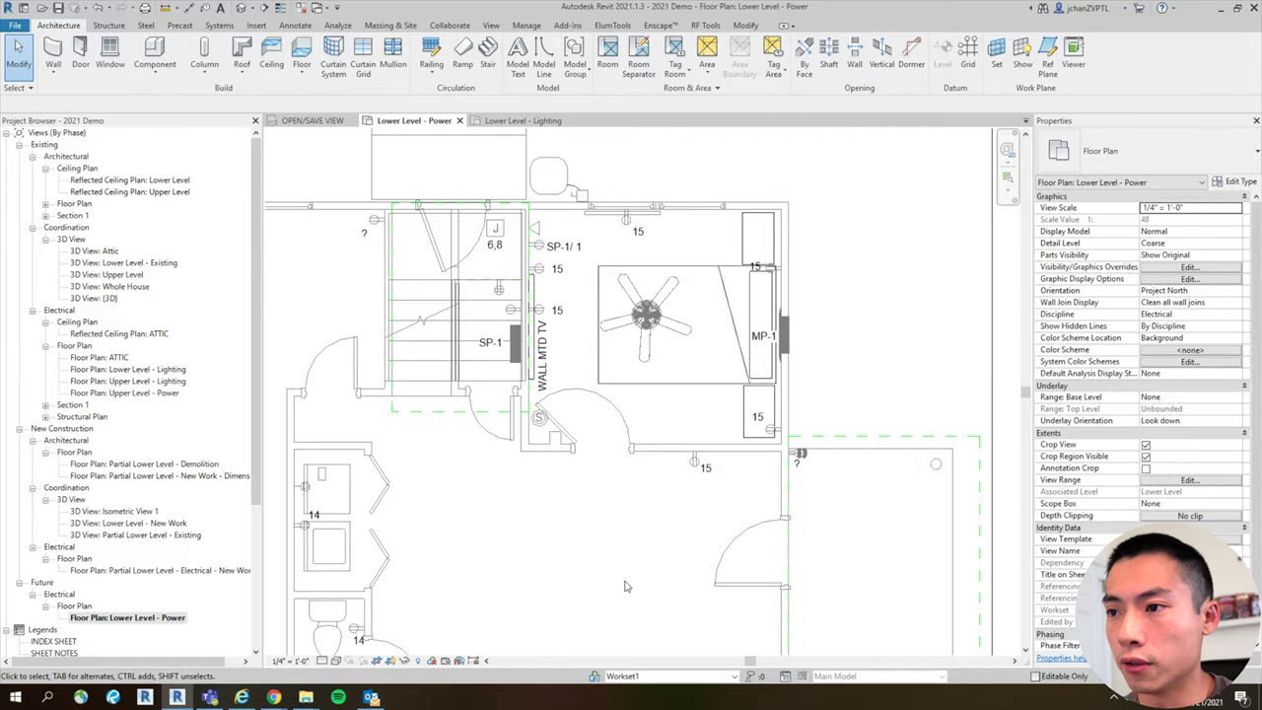
# Create a new workset named Furniture, visible in all views, and apply it.
pyautogui.click(594, 678)
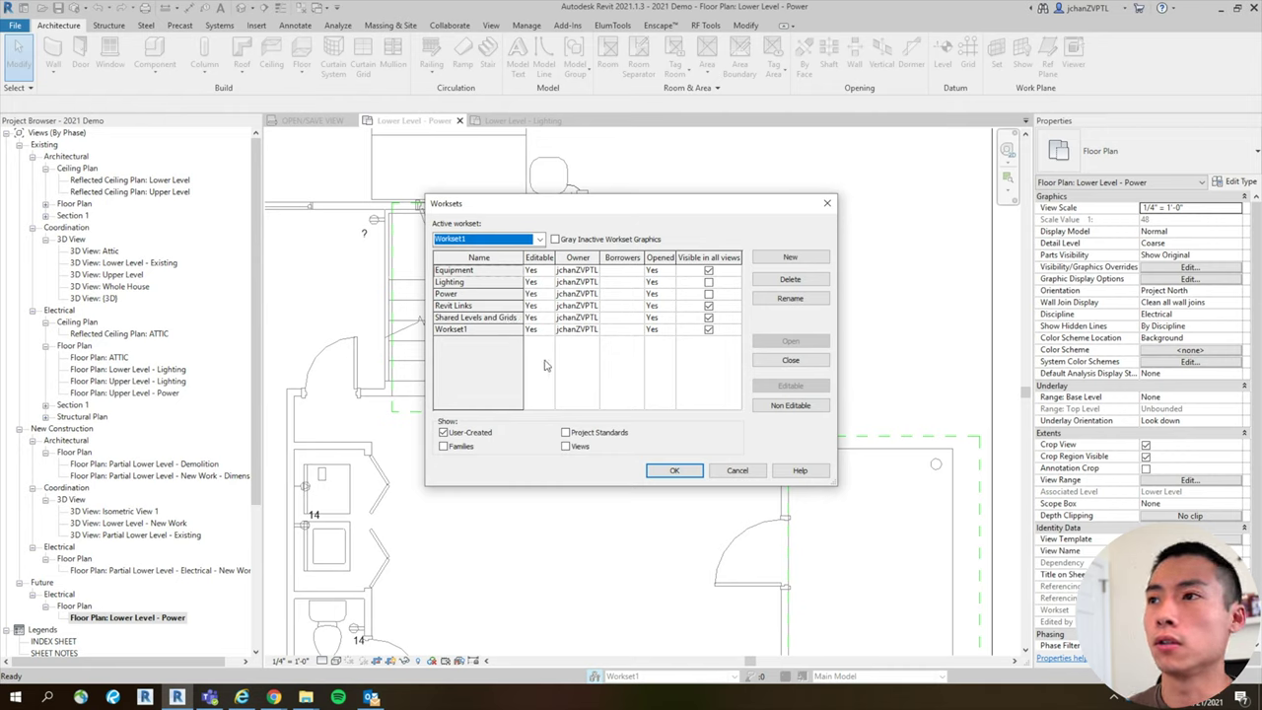
pyautogui.click(791, 257)
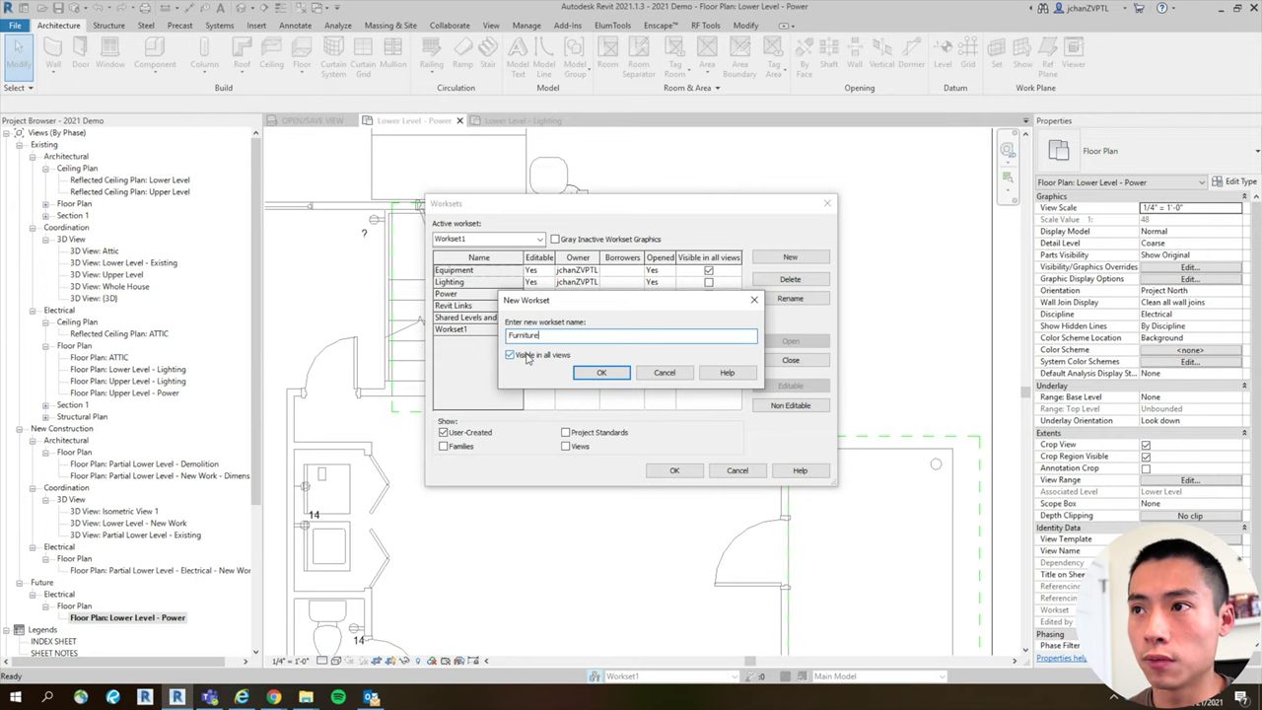
pyautogui.click(602, 372)
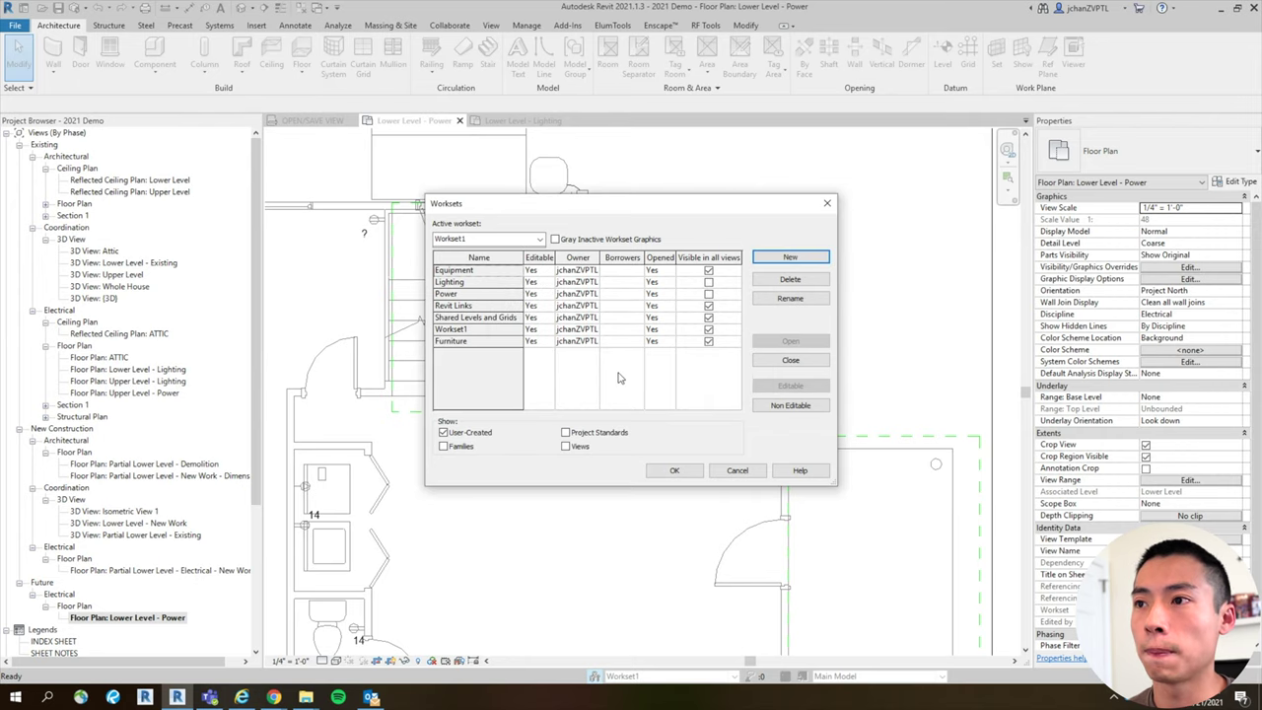
pyautogui.click(684, 474)
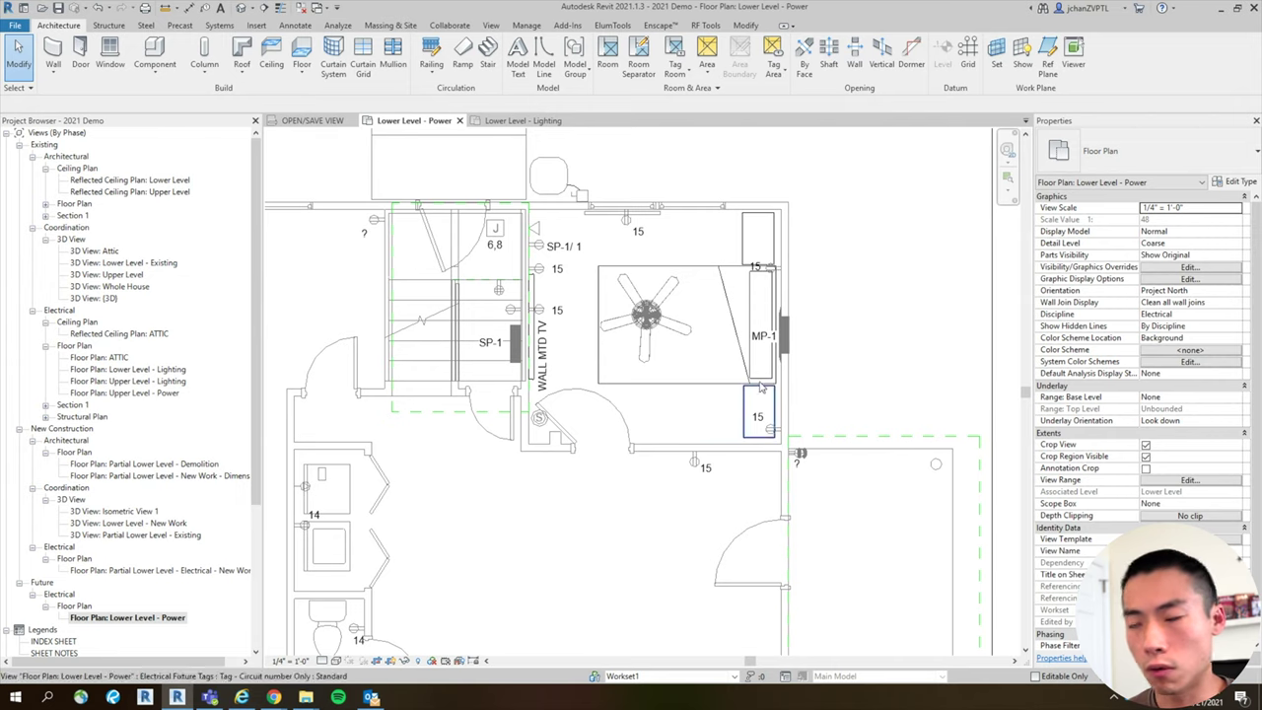
# Hide the Electrical Equipment category in the plan's Visibility/Graphics, then undo to restore it.
pyautogui.click(785, 335)
pyautogui.press('Escape')
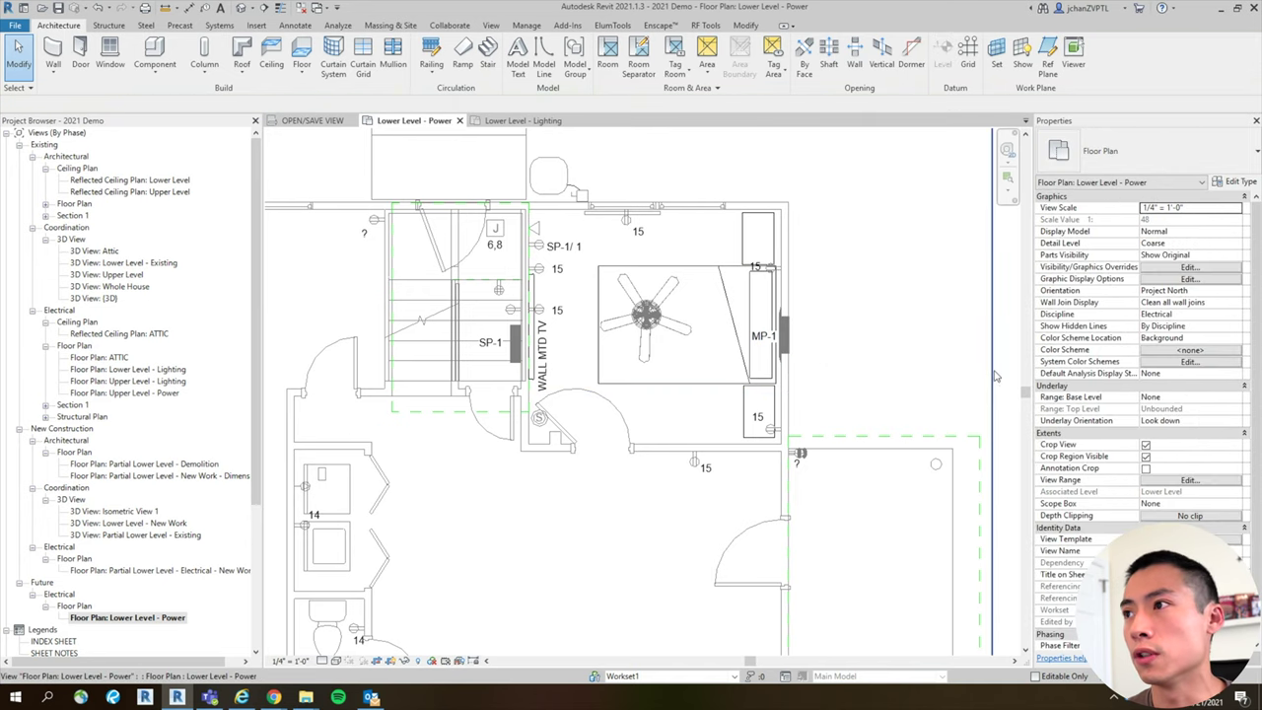
pyautogui.click(1189, 267)
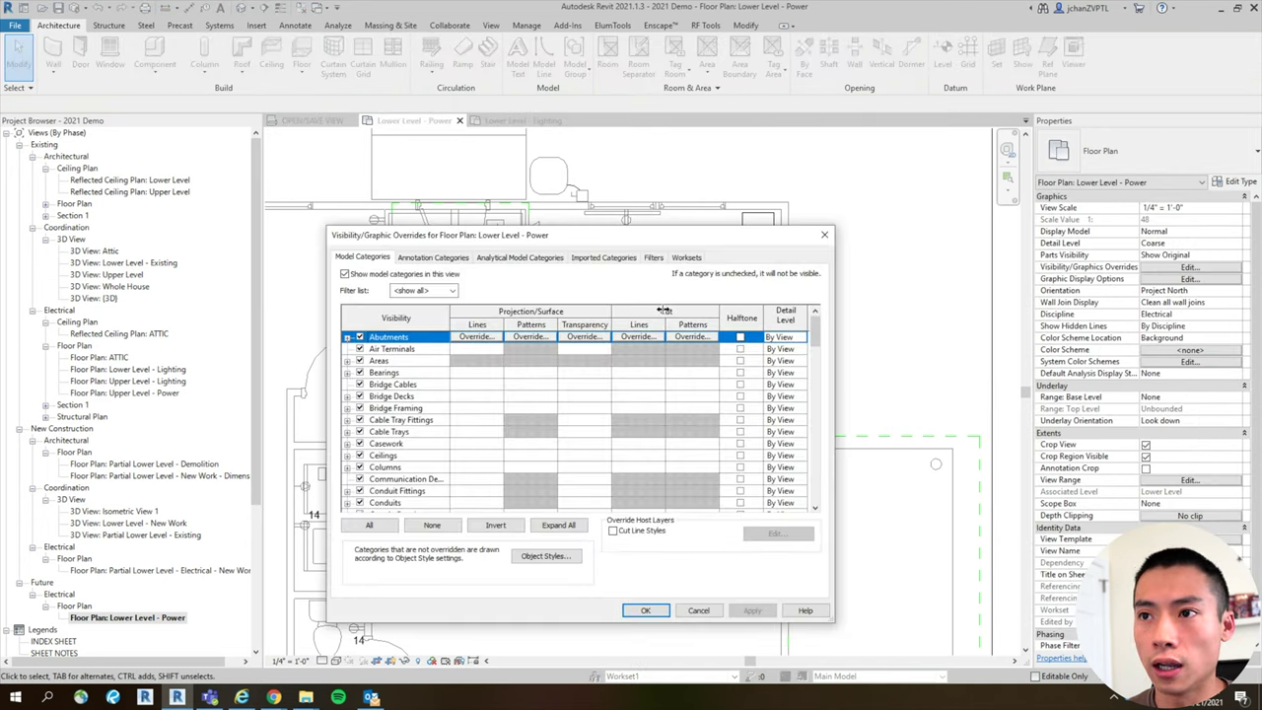
pyautogui.scroll(-5, 419, 483)
pyautogui.click(419, 479)
pyautogui.scroll(-1, 421, 498)
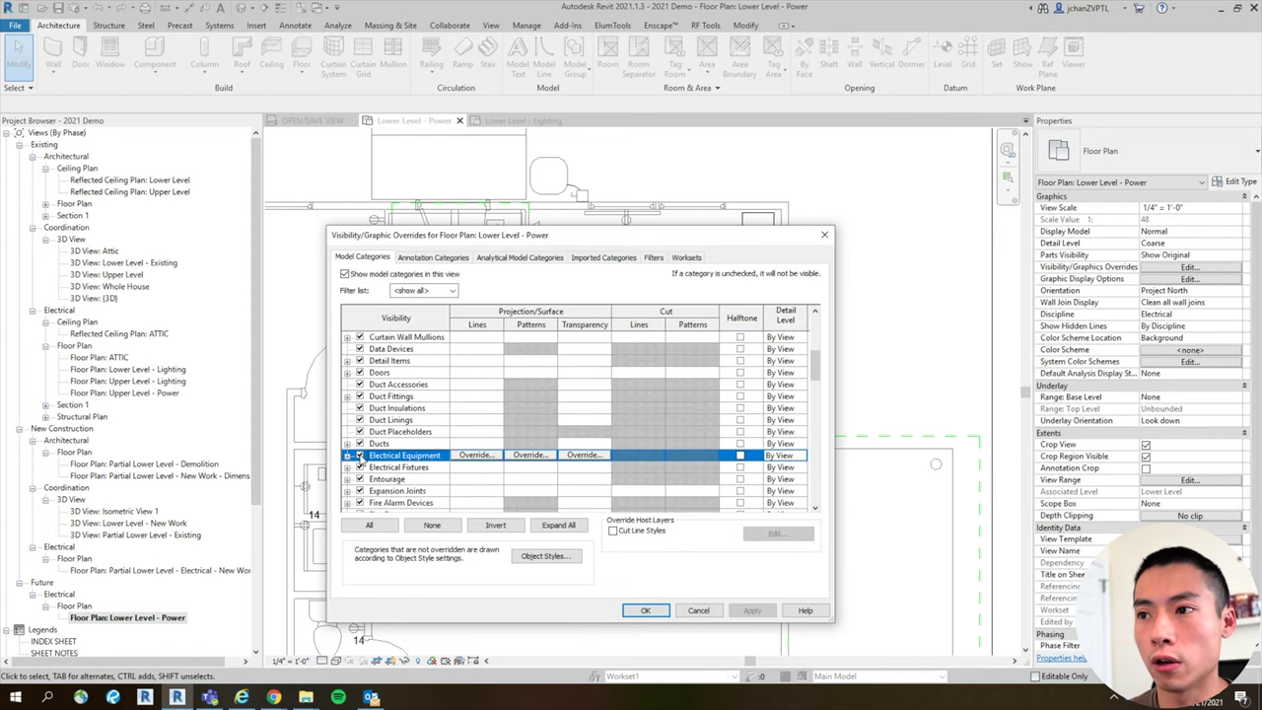
pyautogui.click(643, 610)
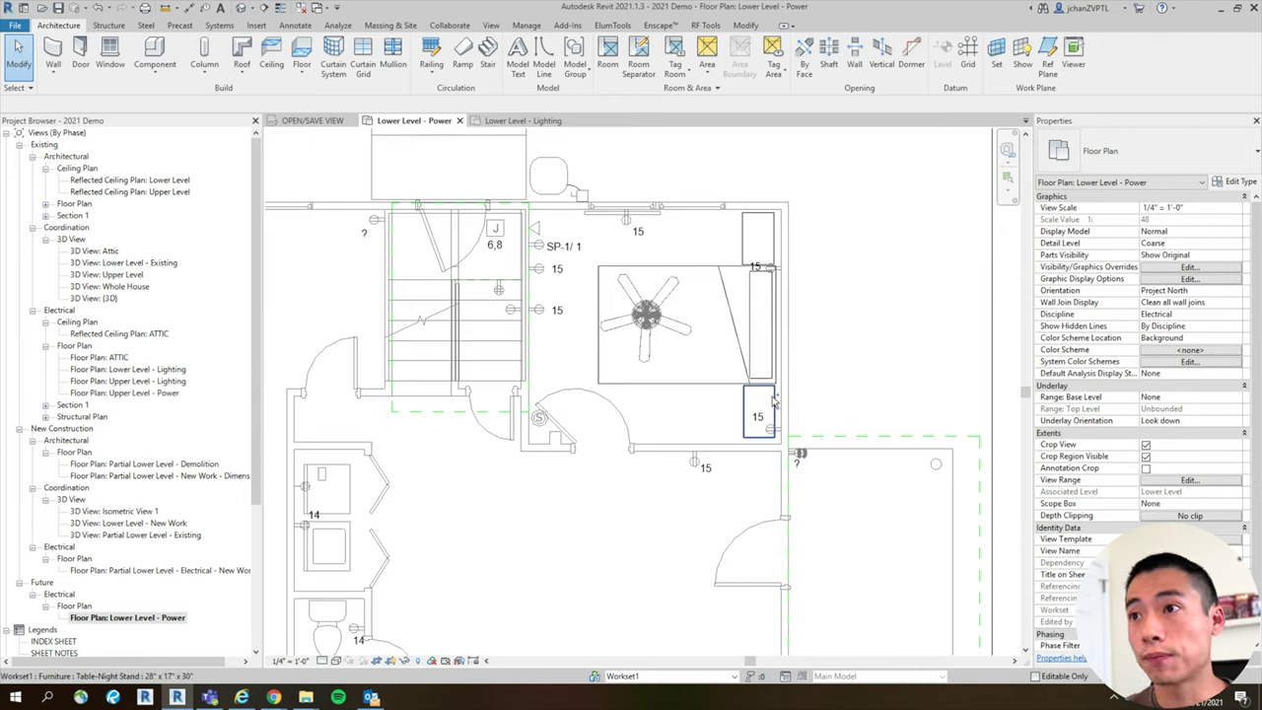
pyautogui.hotkey('ctrl', 'z')
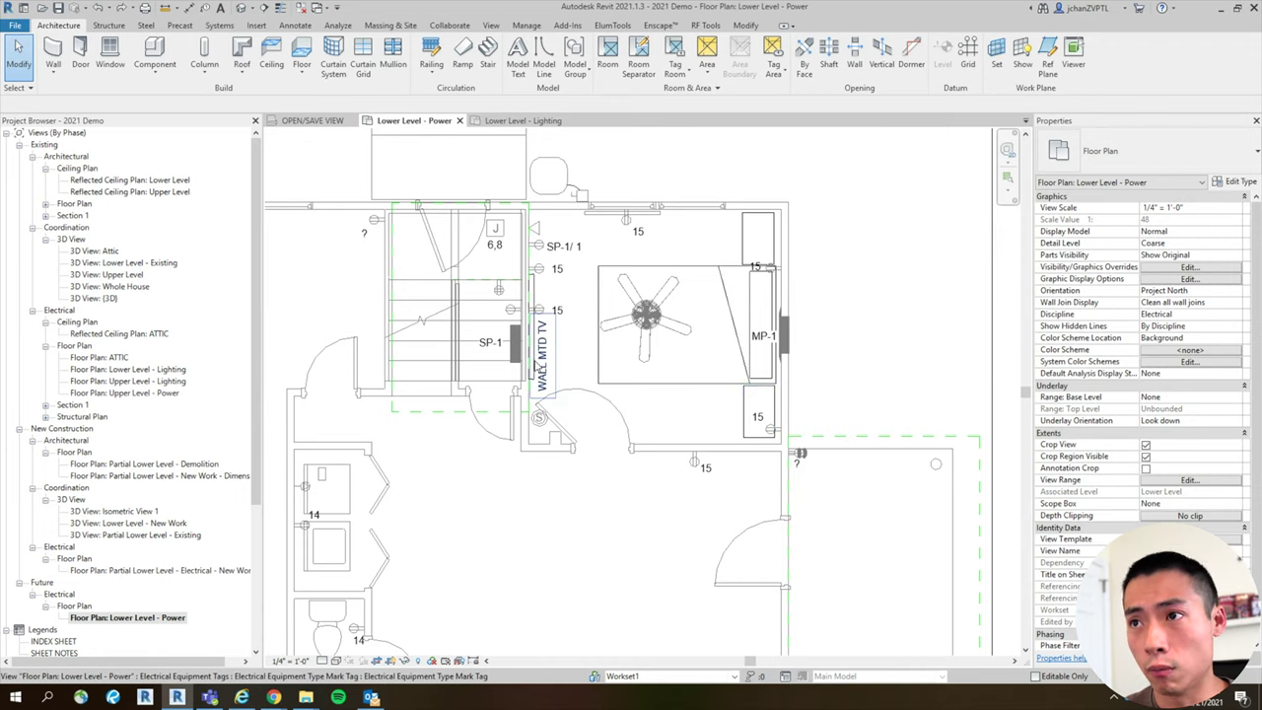
# Move the wall-mounted TV from Workset1 to the Furniture workset.
pyautogui.click(536, 289)
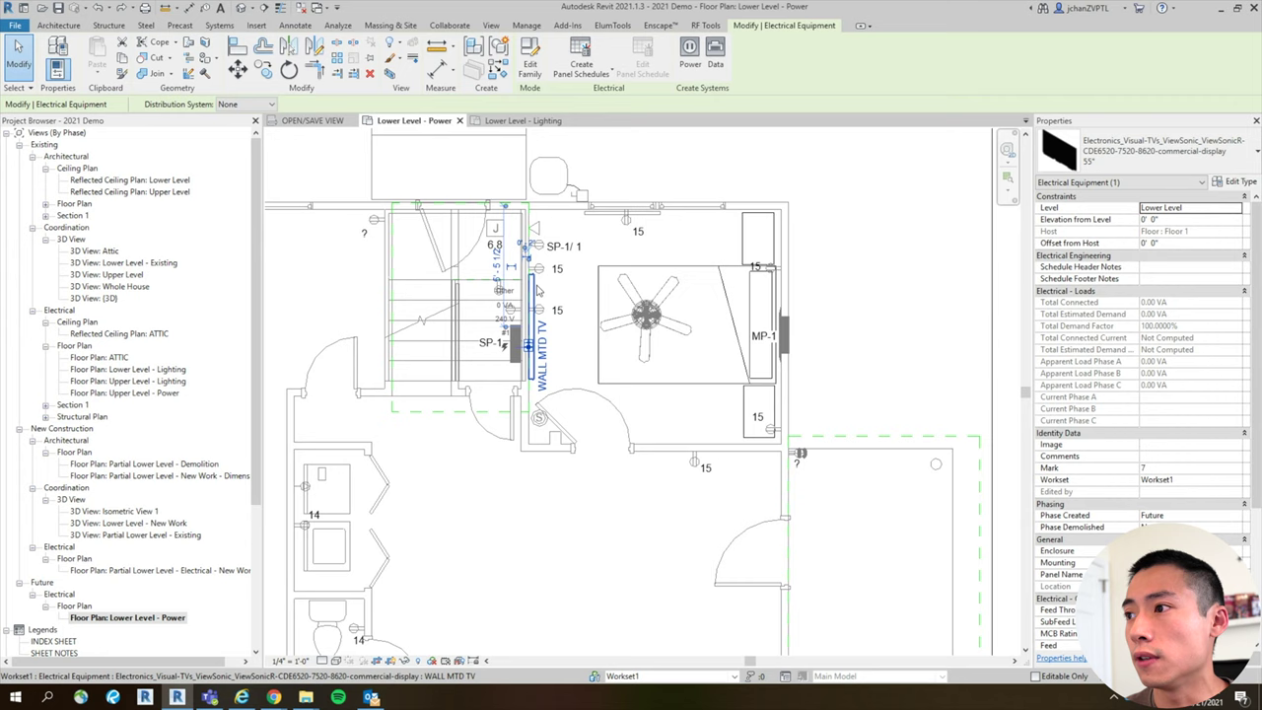
pyautogui.click(1197, 481)
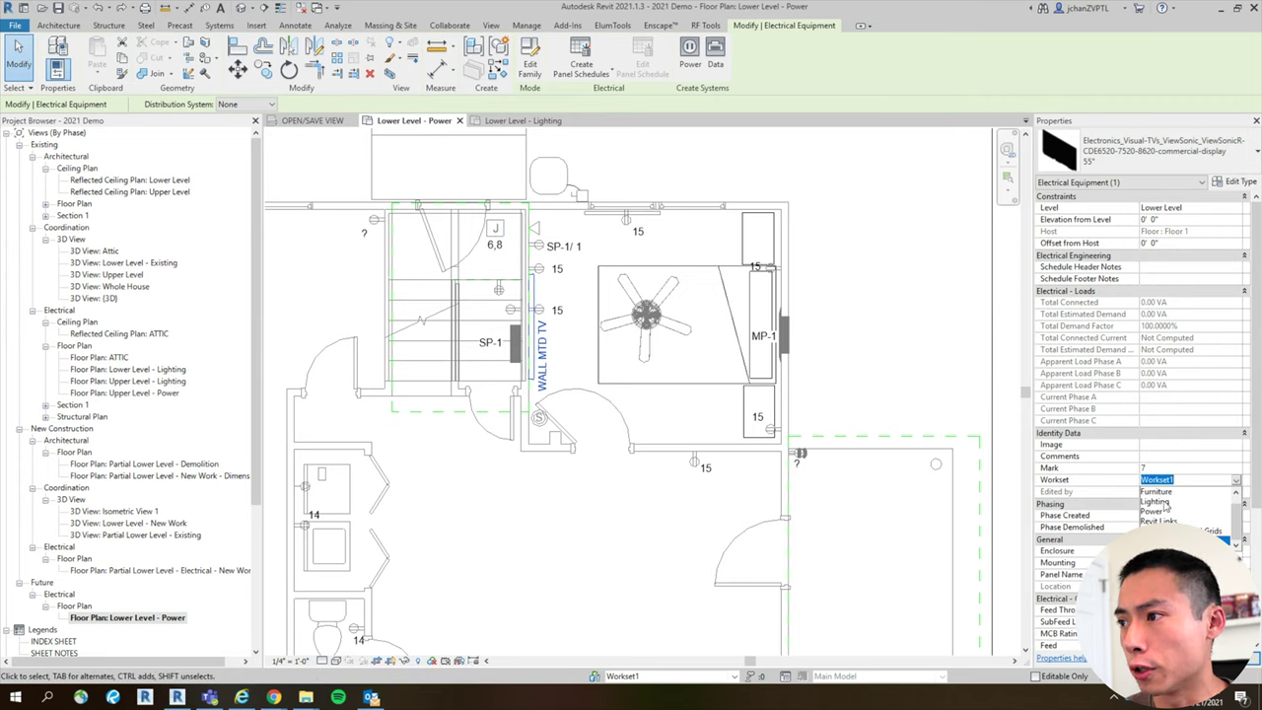
pyautogui.click(1168, 492)
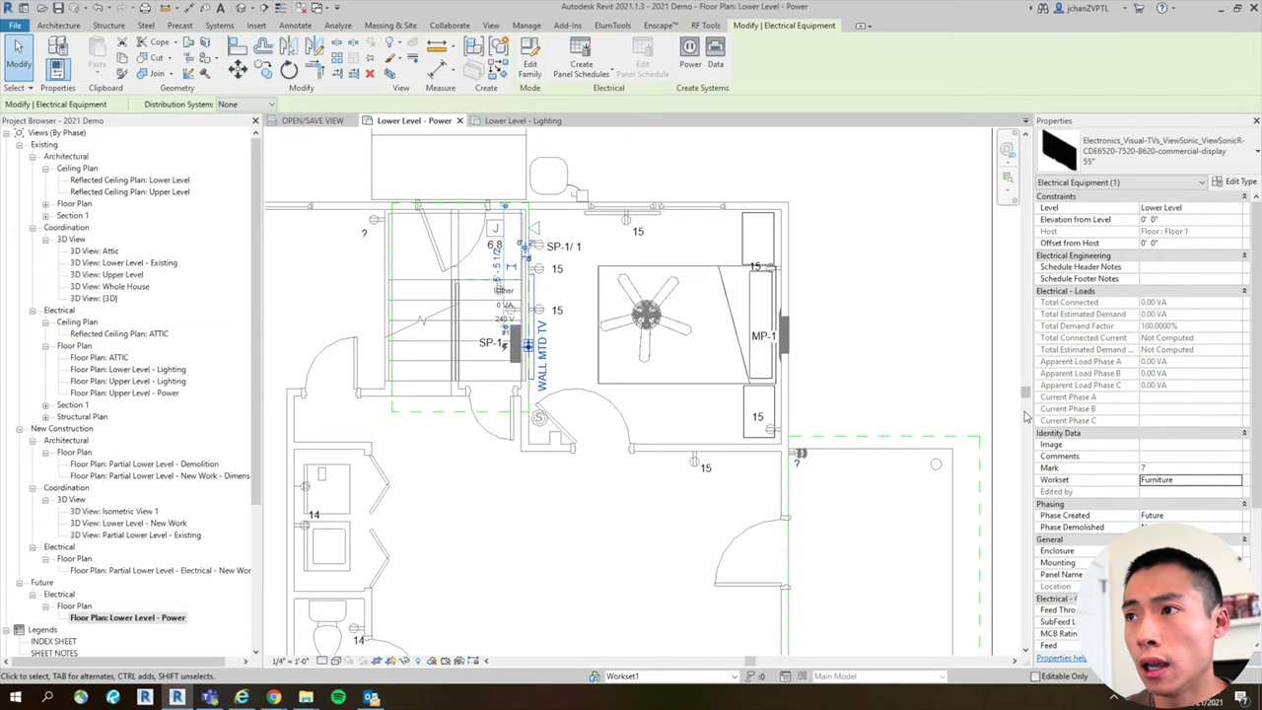
pyautogui.click(983, 409)
# Check the worksets of panels MP-1, SP-1 and the disconnect switch, then deselect.
pyautogui.click(788, 329)
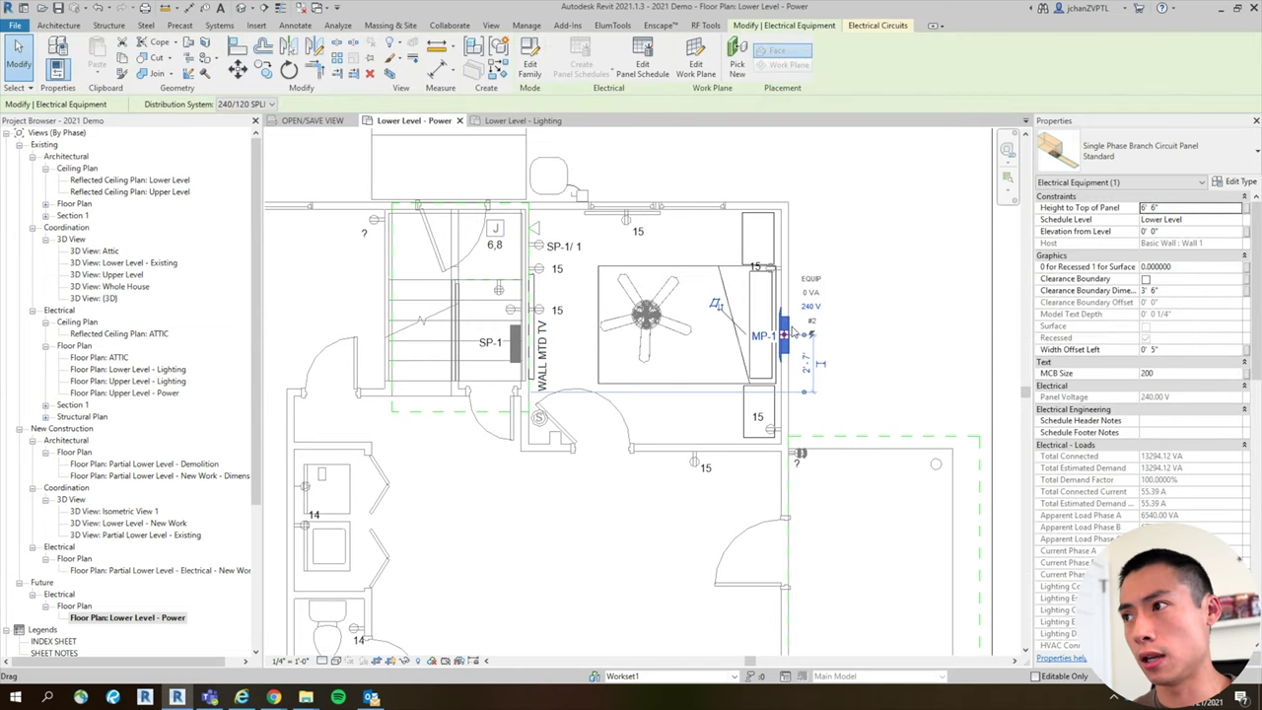
pyautogui.scroll(-10, 1163, 431)
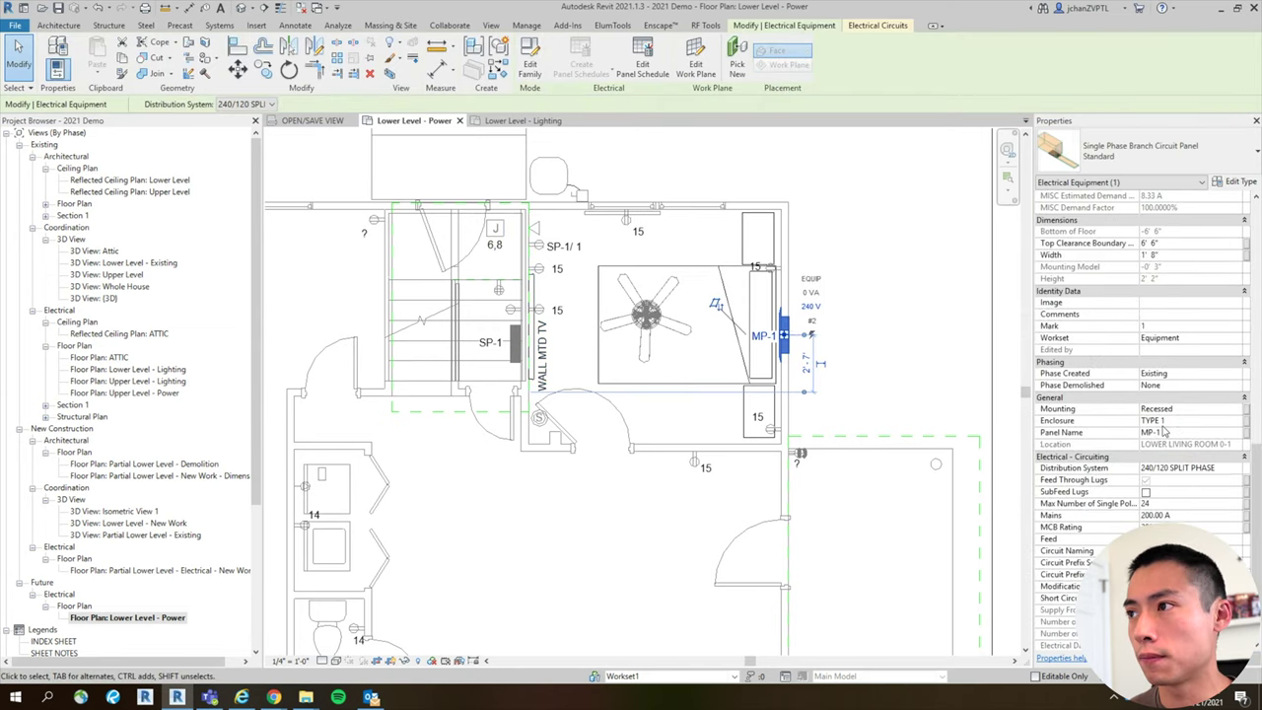
pyautogui.click(515, 345)
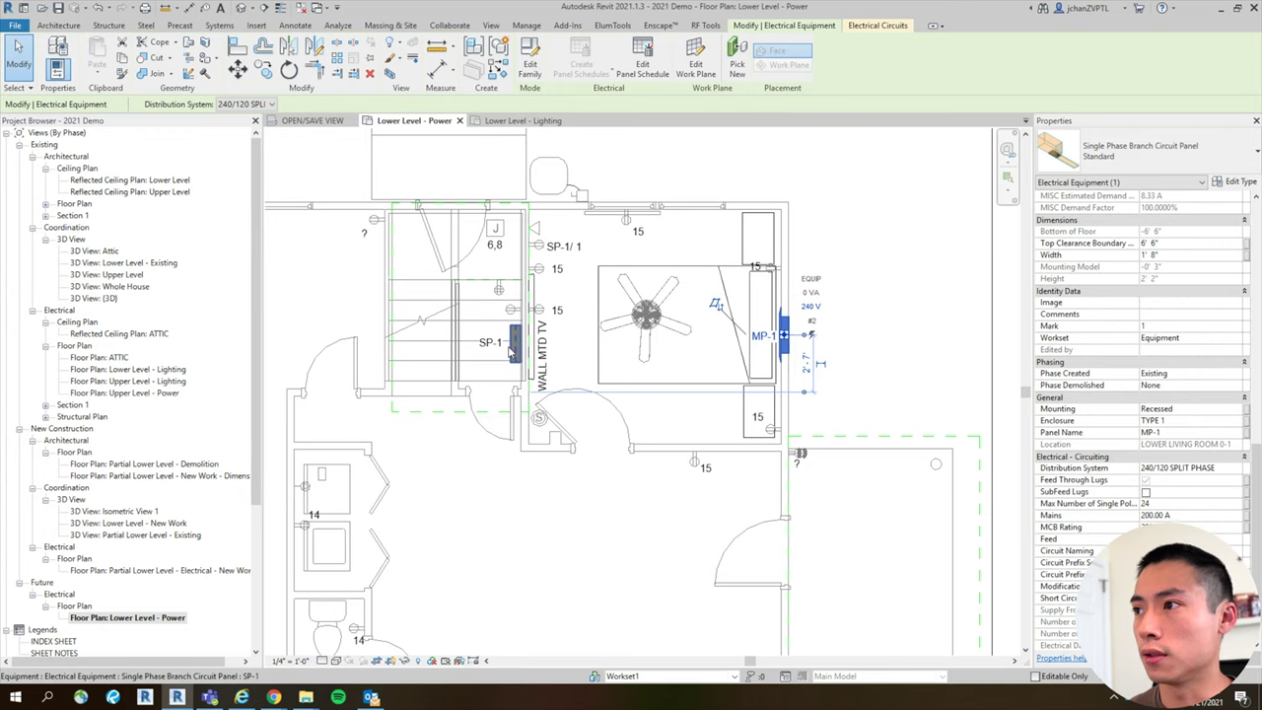
pyautogui.click(557, 171)
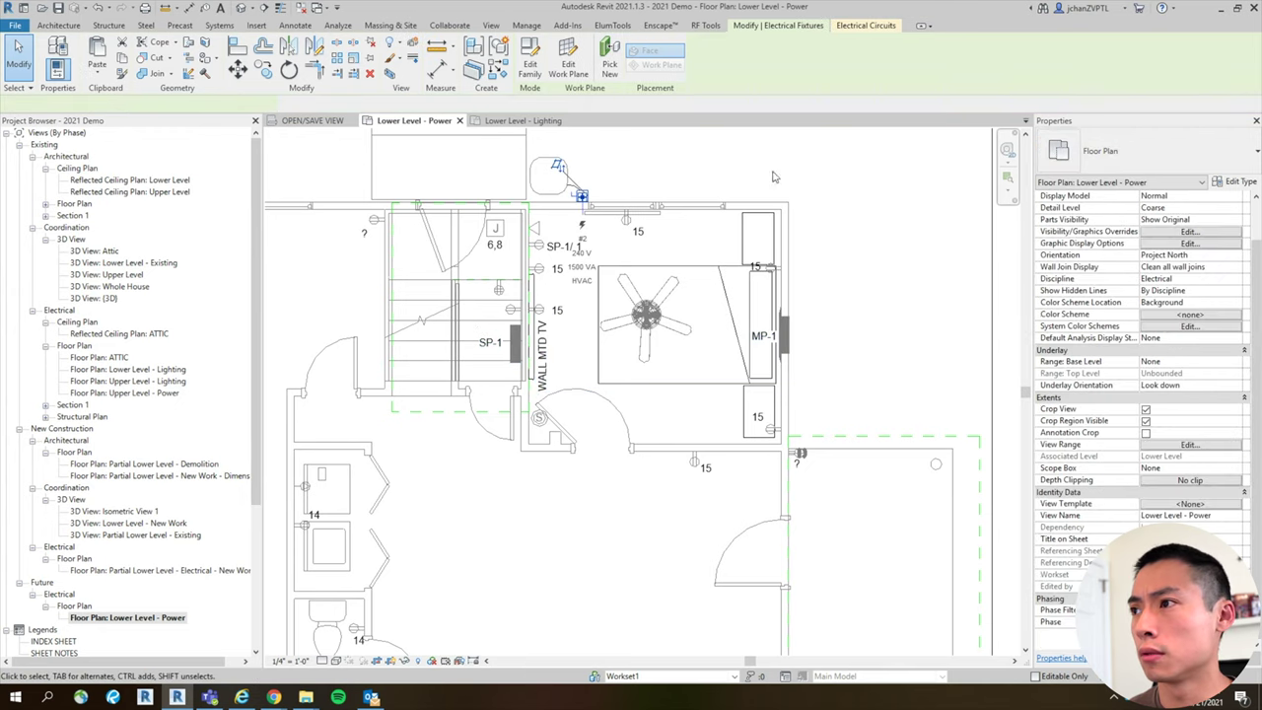
pyautogui.click(896, 250)
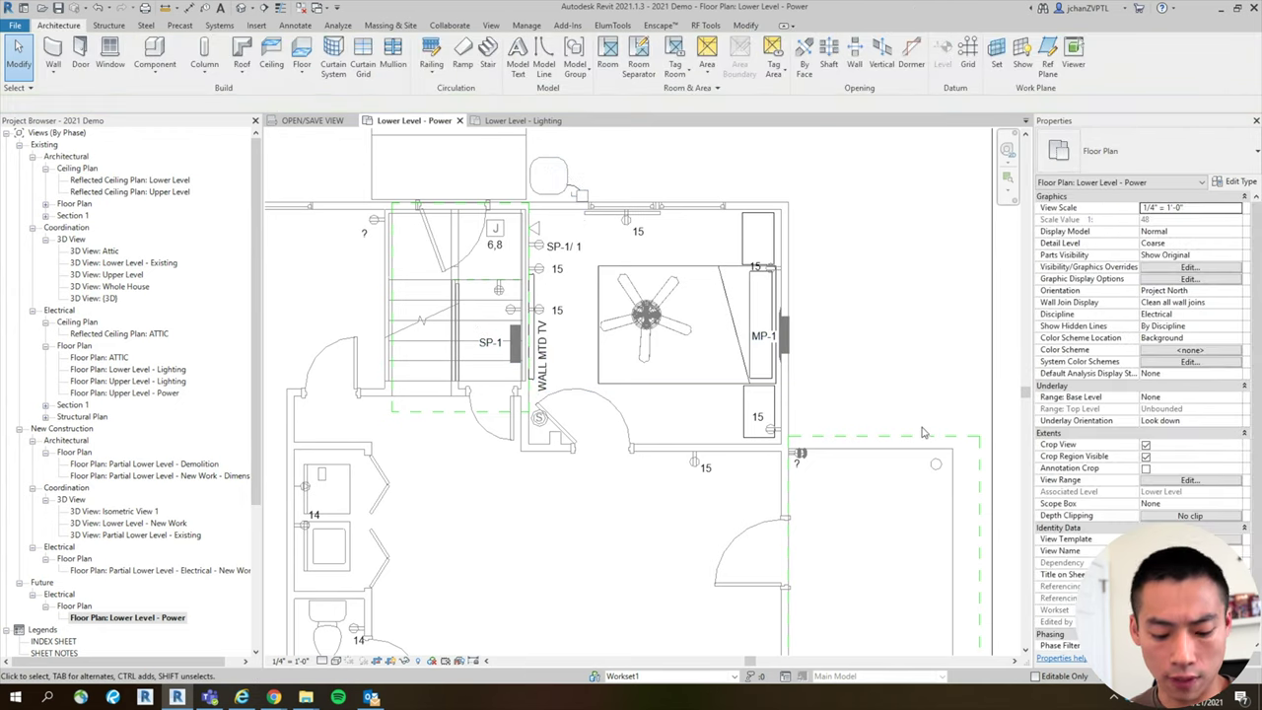
# Set the Equipment workset's visibility to Hide on the VG Worksets tab.
pyautogui.press('v')
pyautogui.press('g')
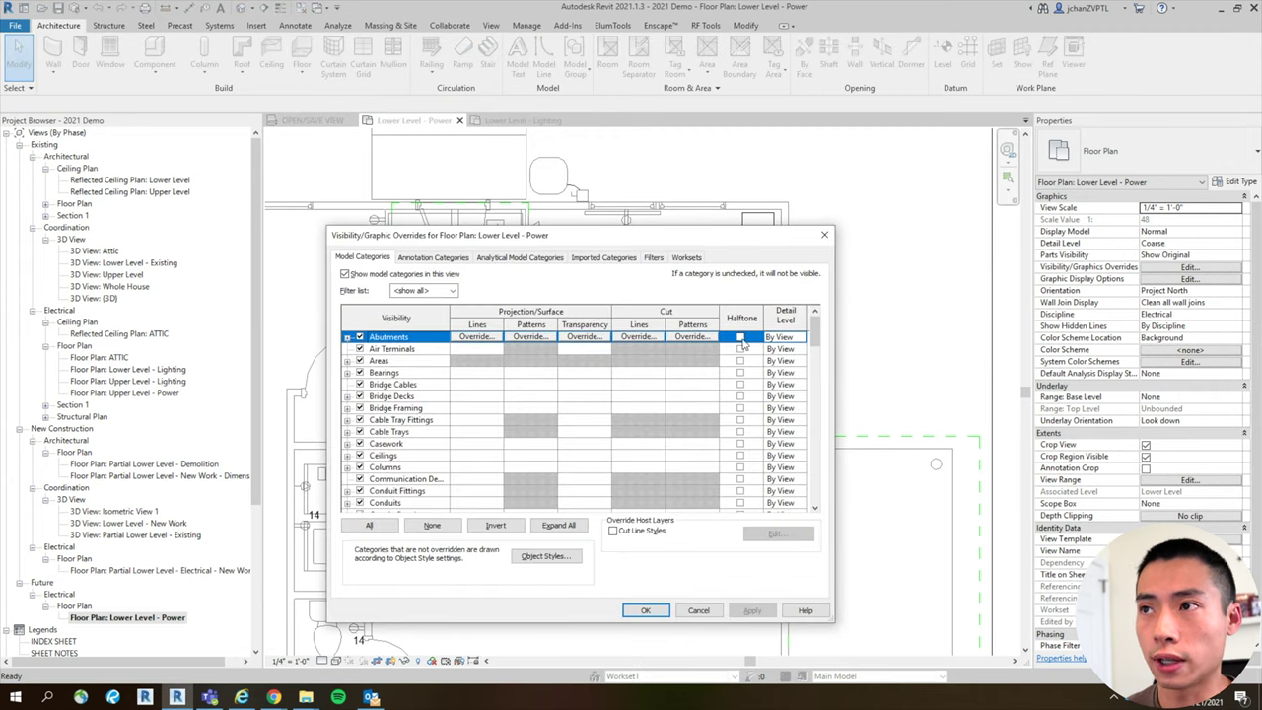
pyautogui.click(687, 259)
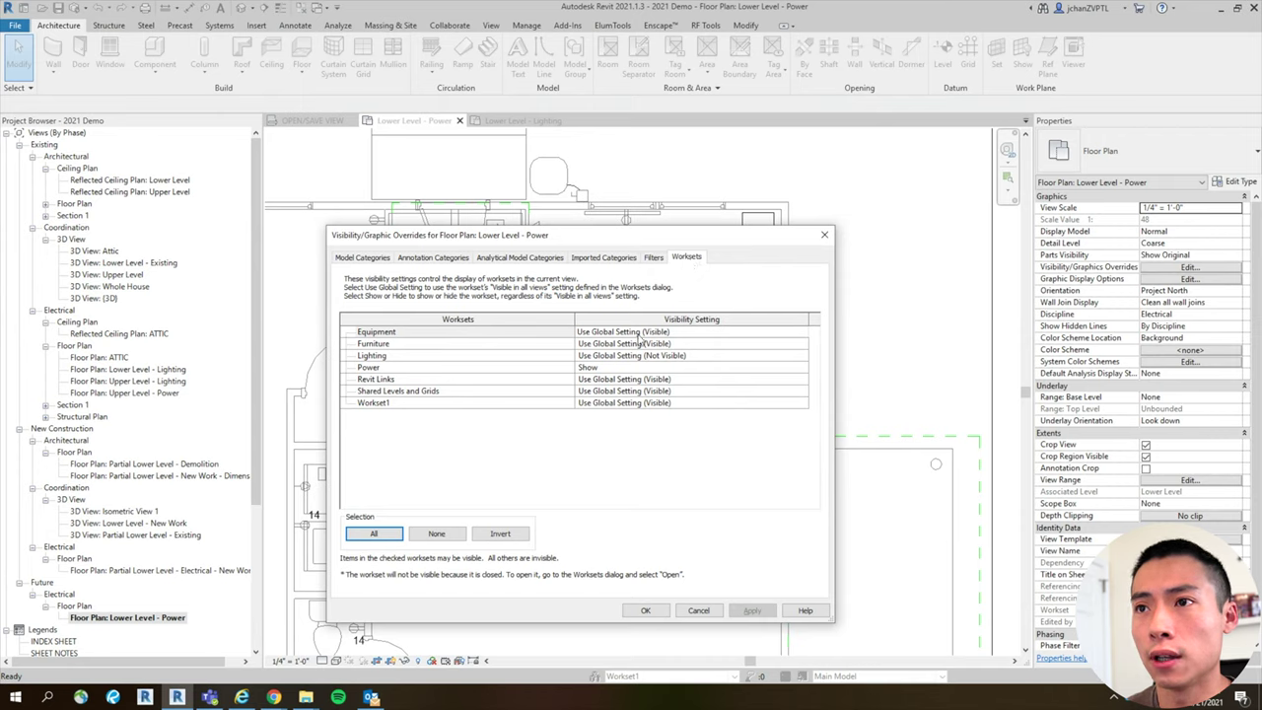
pyautogui.click(692, 335)
pyautogui.click(802, 334)
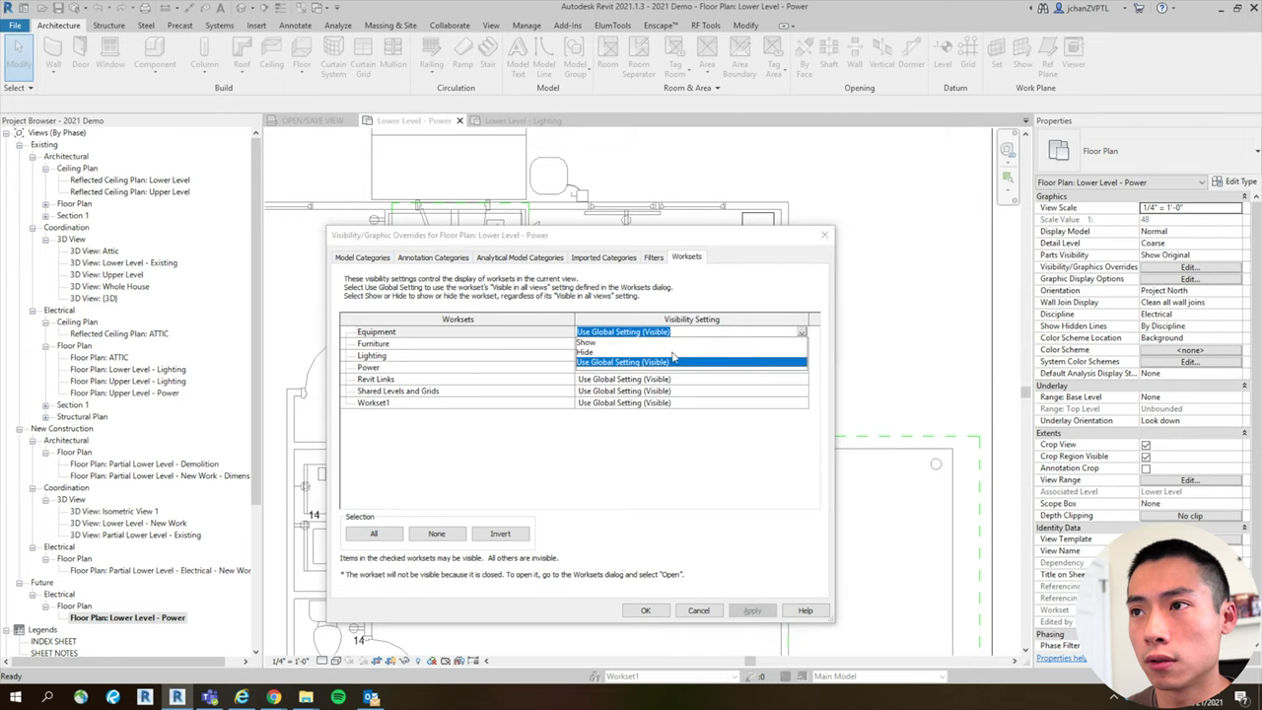
pyautogui.click(647, 355)
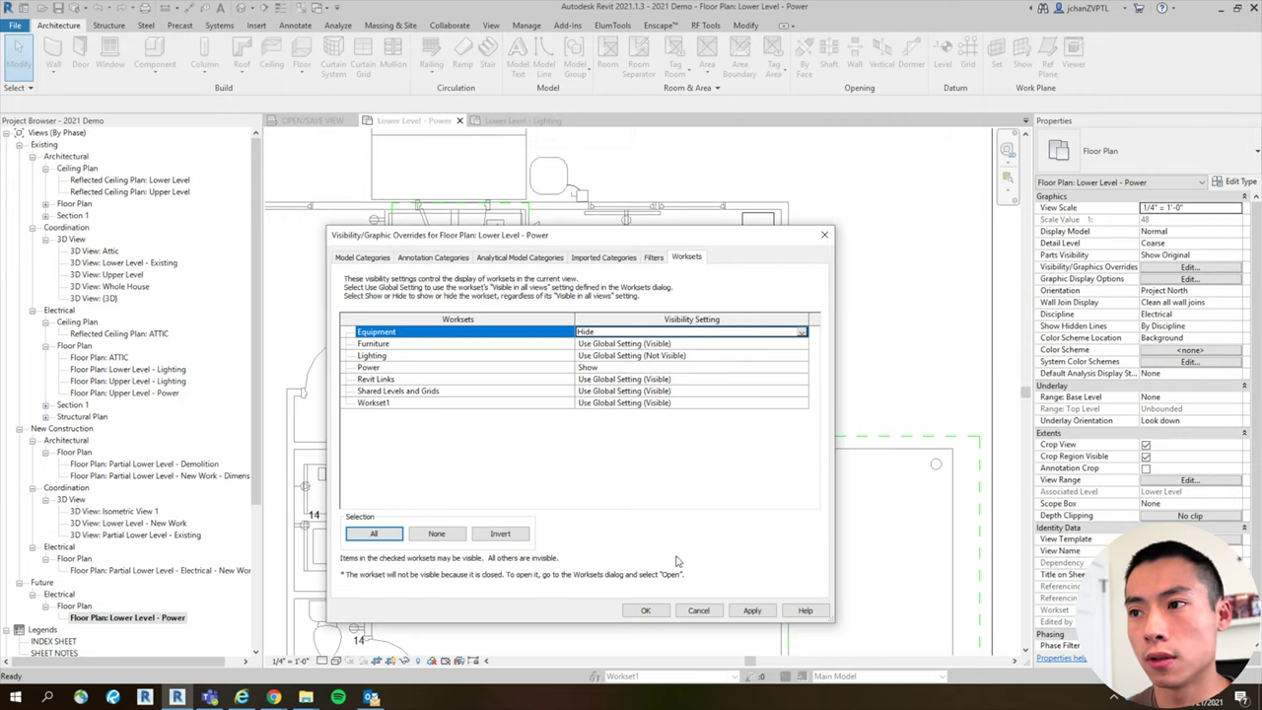
pyautogui.click(646, 610)
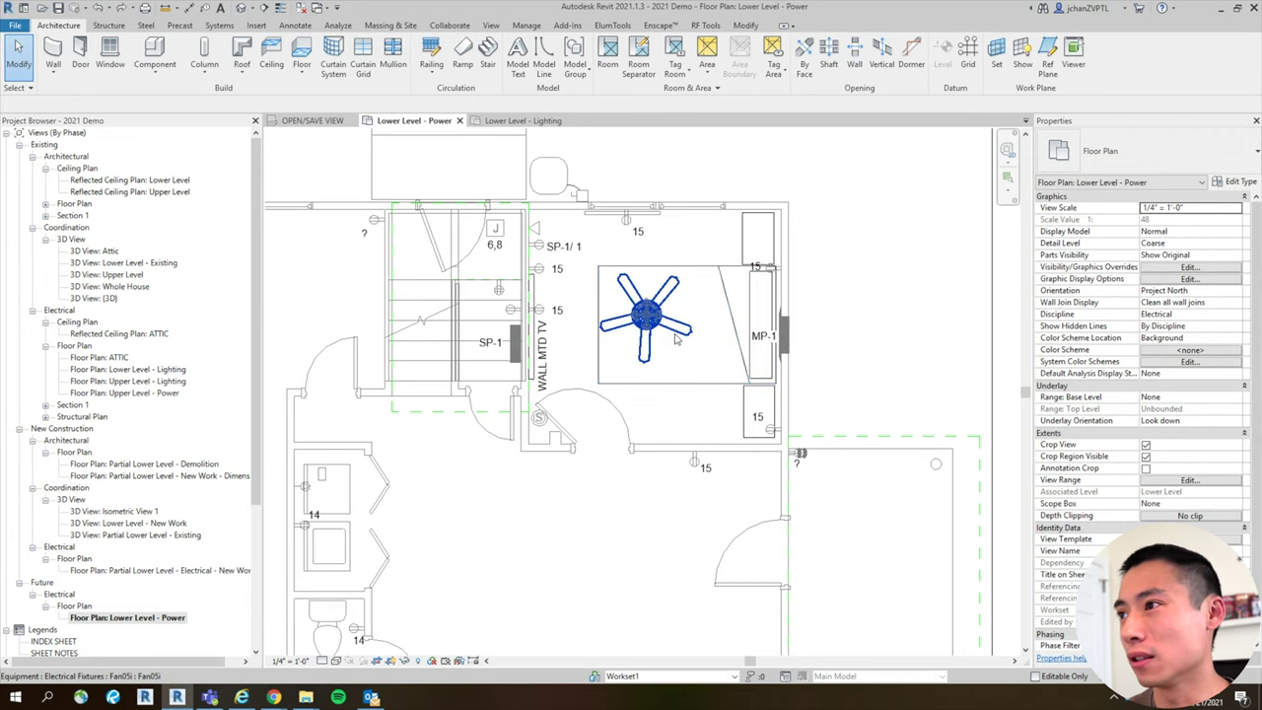
pyautogui.click(676, 340)
# Assign the selected ceiling fan to the Furniture workset.
pyautogui.click(1247, 351)
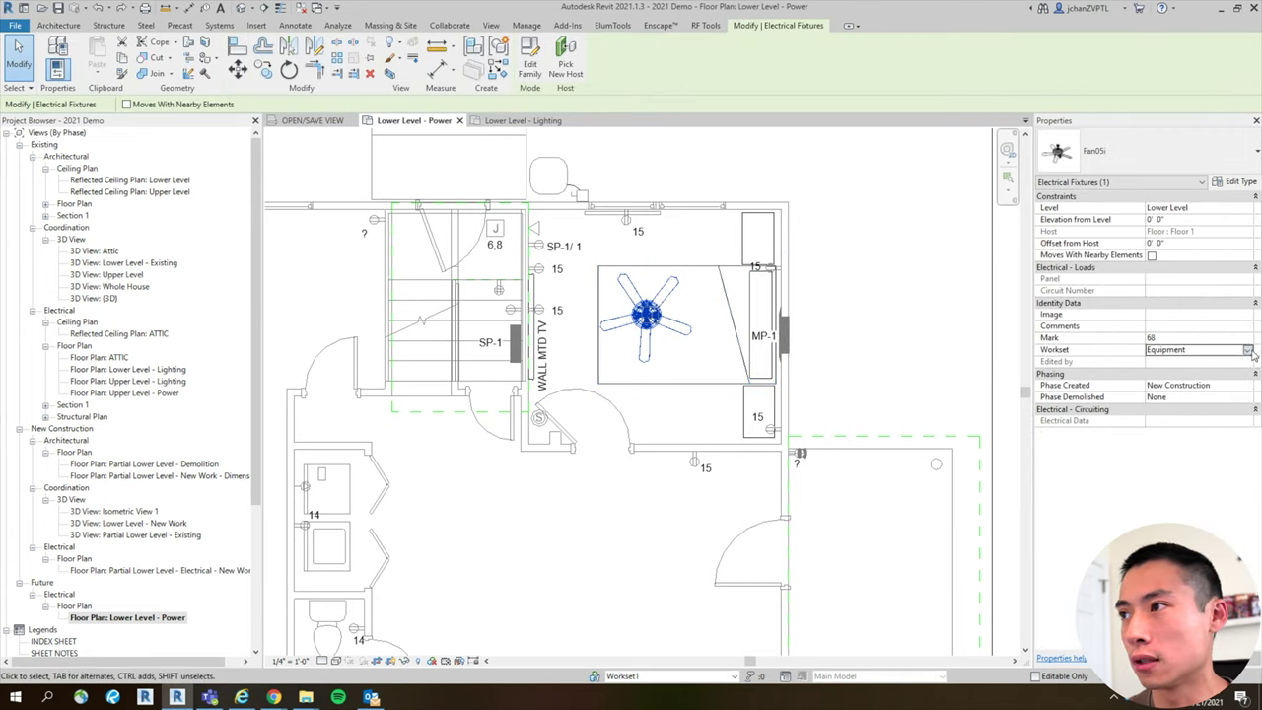
pyautogui.click(1165, 371)
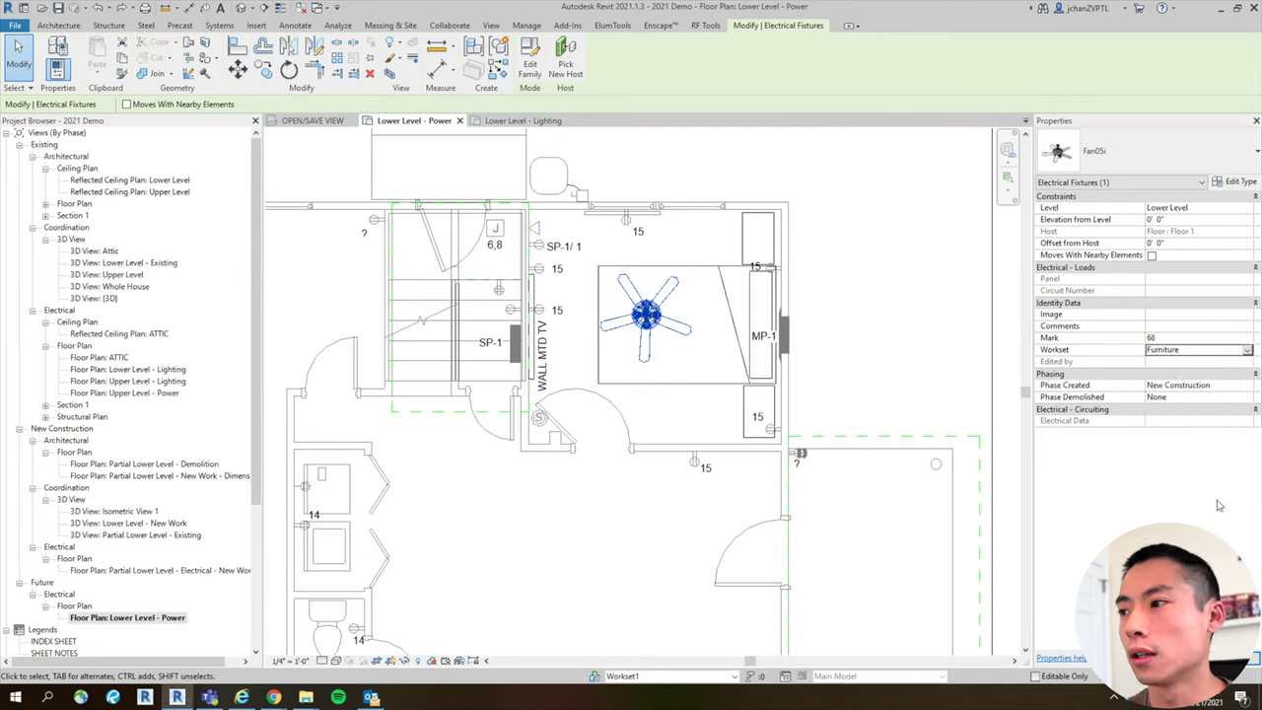
pyautogui.click(820, 338)
# Confirm in VG's Worksets tab that Equipment stays set to Hide.
pyautogui.press('v')
pyautogui.press('g')
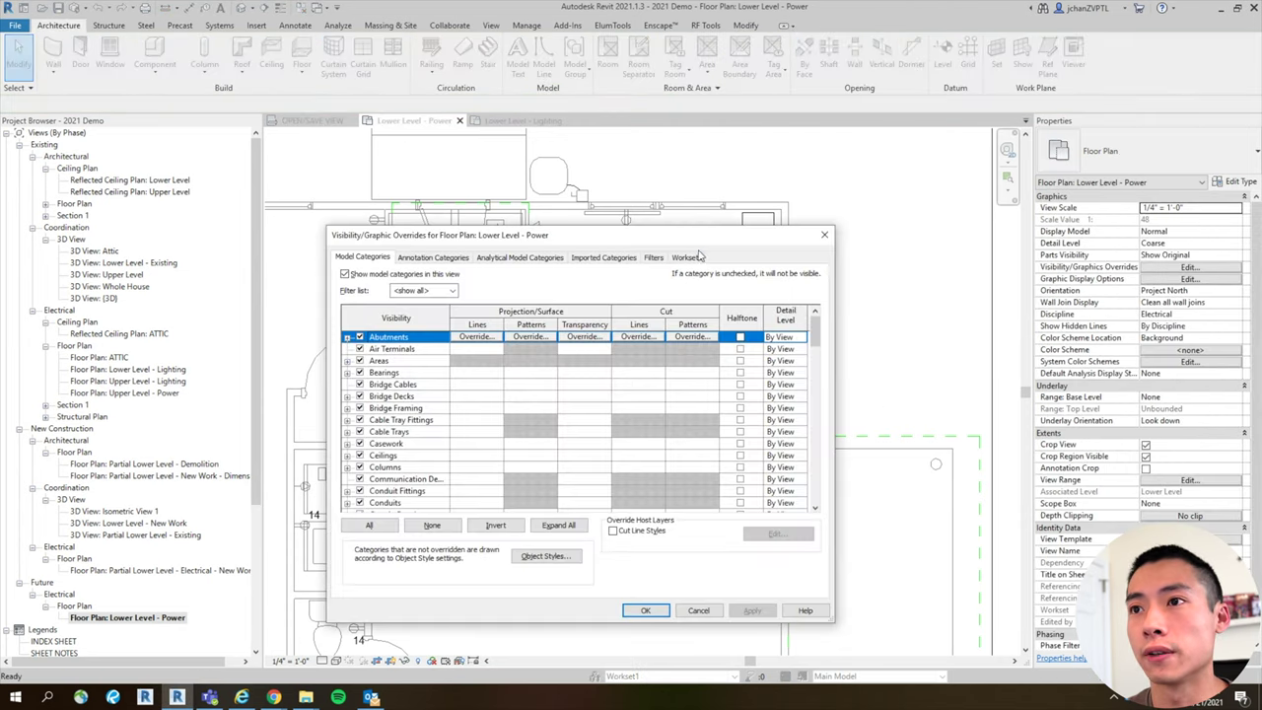
pyautogui.click(687, 256)
pyautogui.click(804, 332)
pyautogui.click(690, 355)
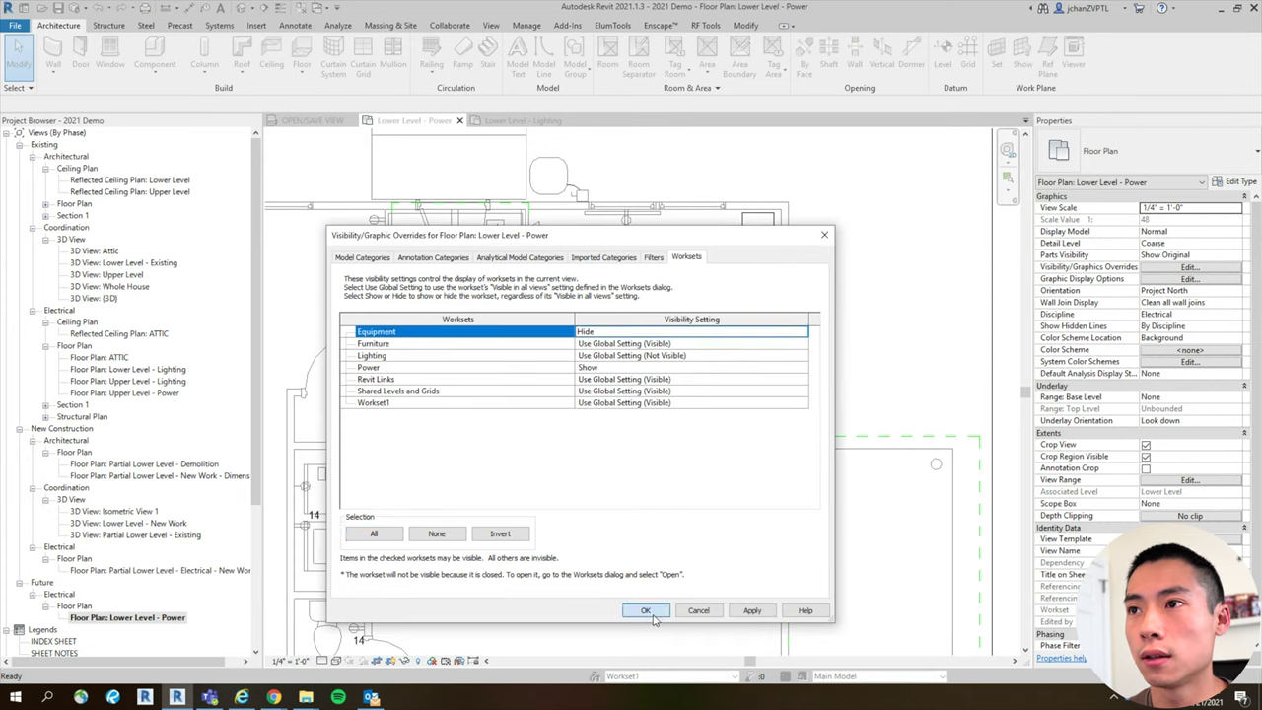
pyautogui.click(645, 611)
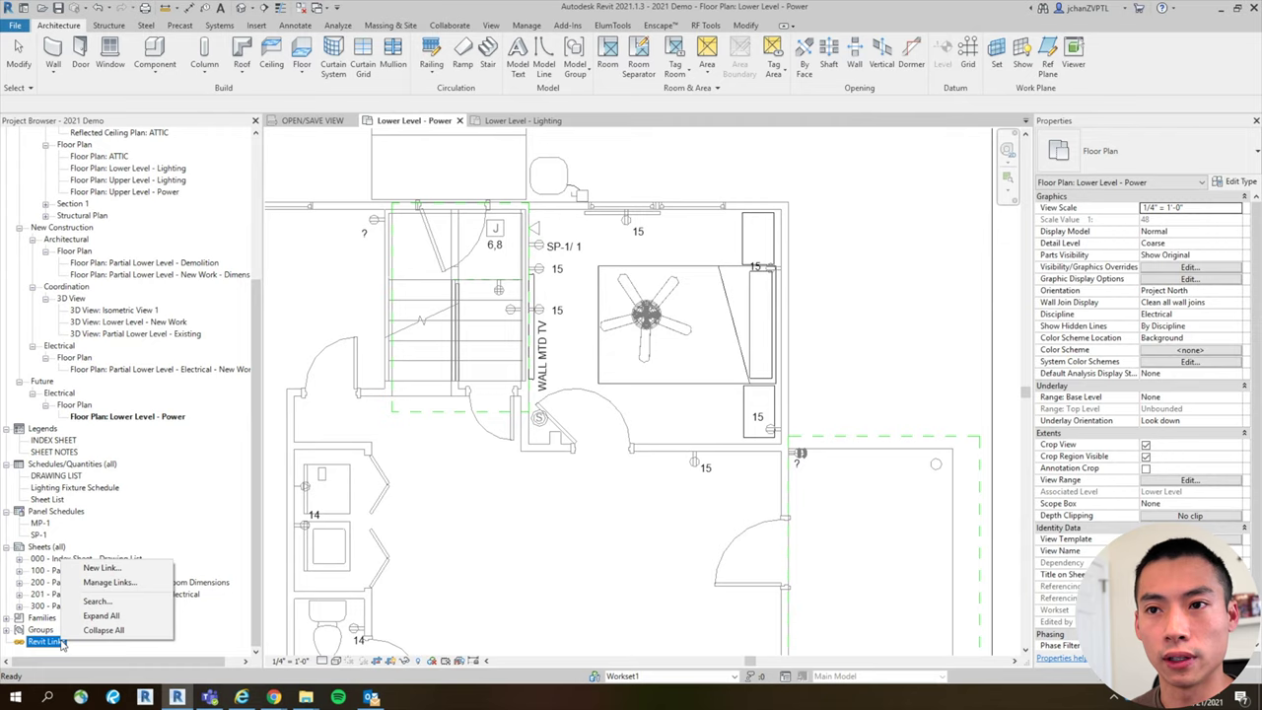
# Open Manage Links from the Revit Links context menu and select the third linked model.
pyautogui.click(142, 582)
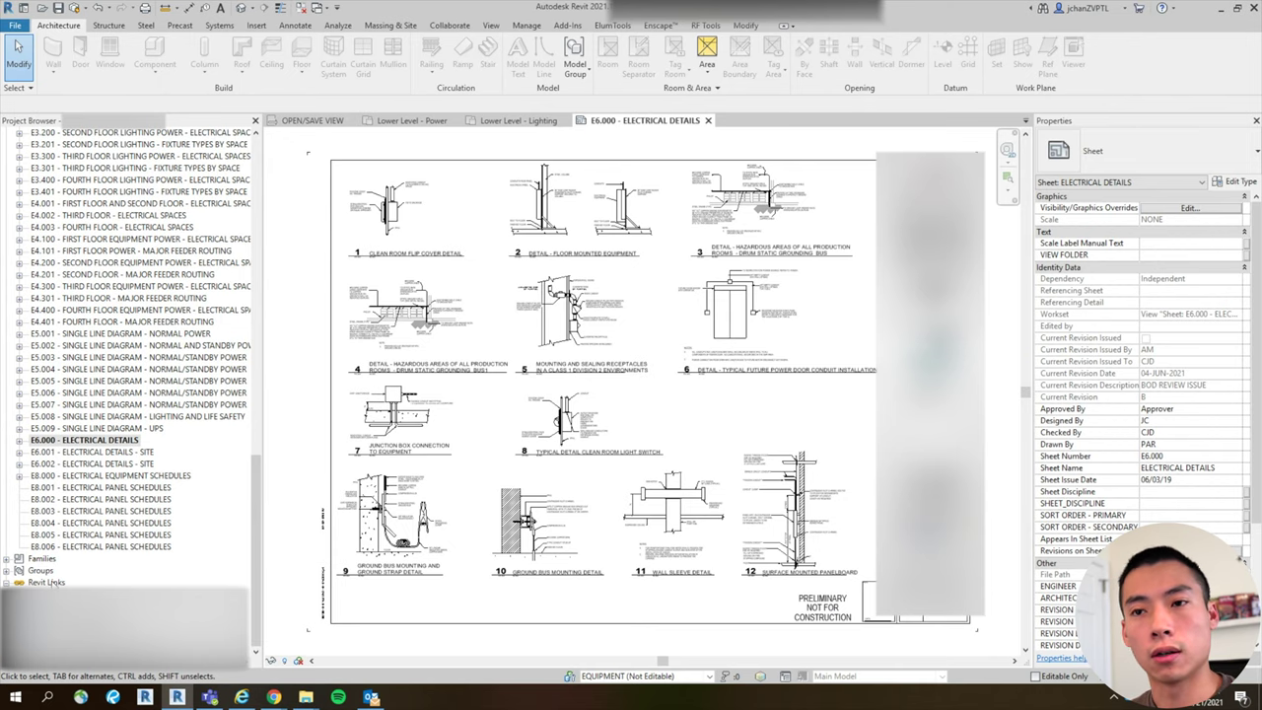
pyautogui.rightClick(46, 583)
pyautogui.click(142, 582)
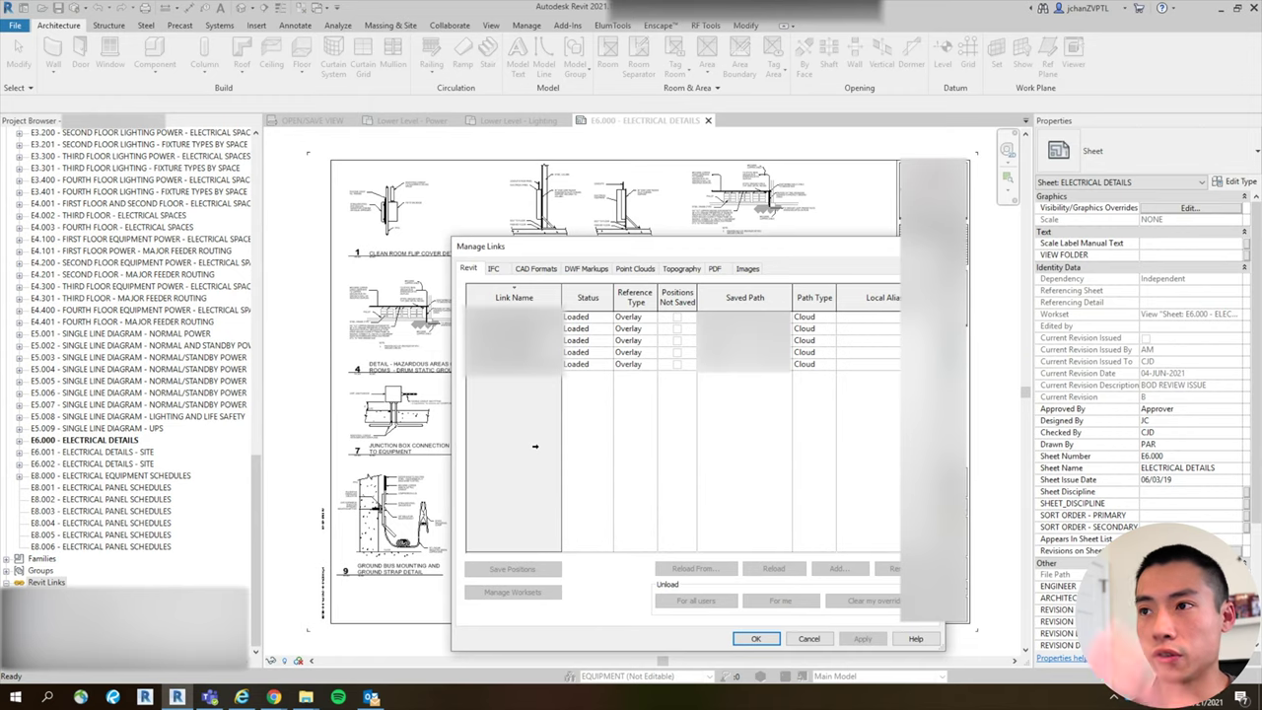
pyautogui.click(513, 340)
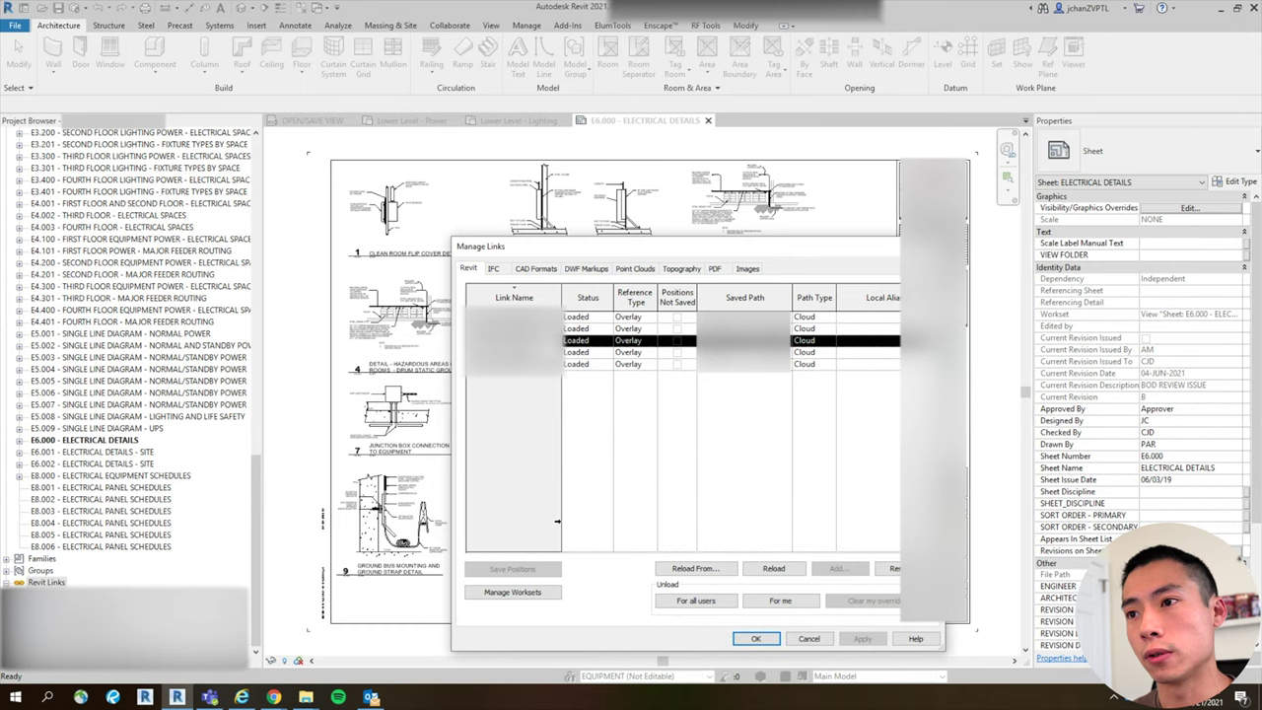
pyautogui.click(513, 592)
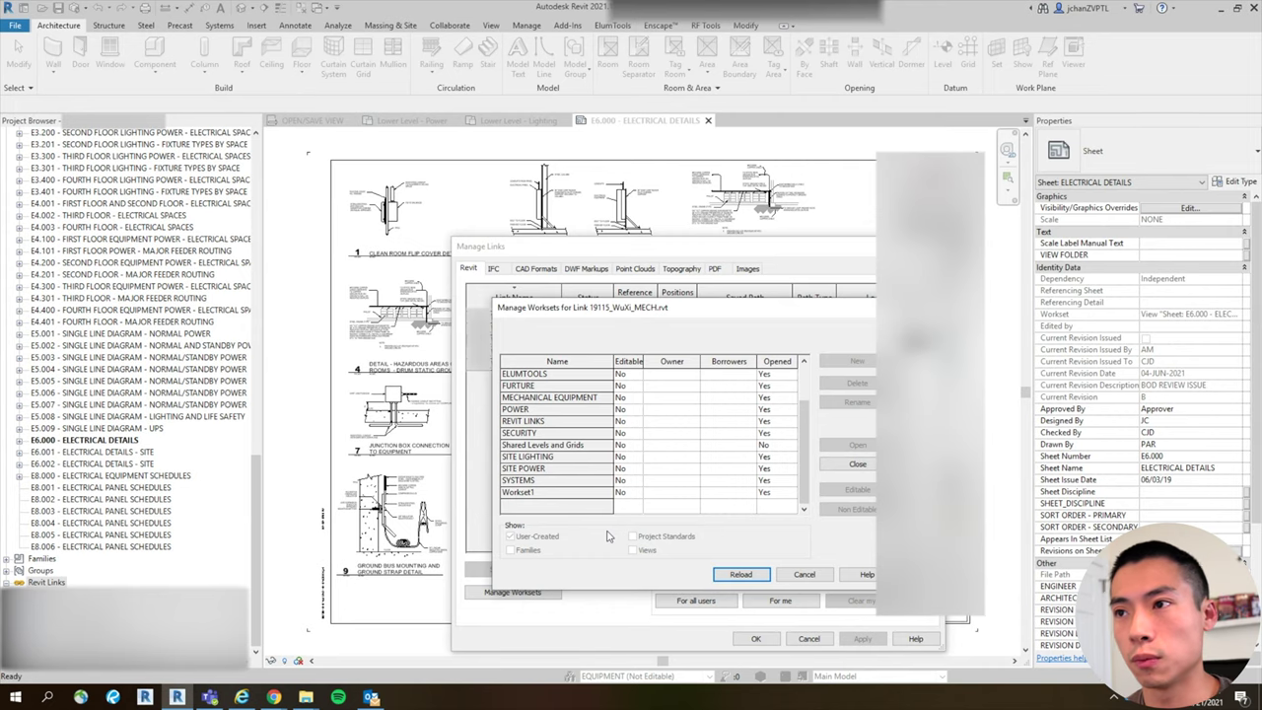
# Select the Shared Levels and Grids workset of linked model 19115_WuXi_MECH.rvt.
pyautogui.click(565, 445)
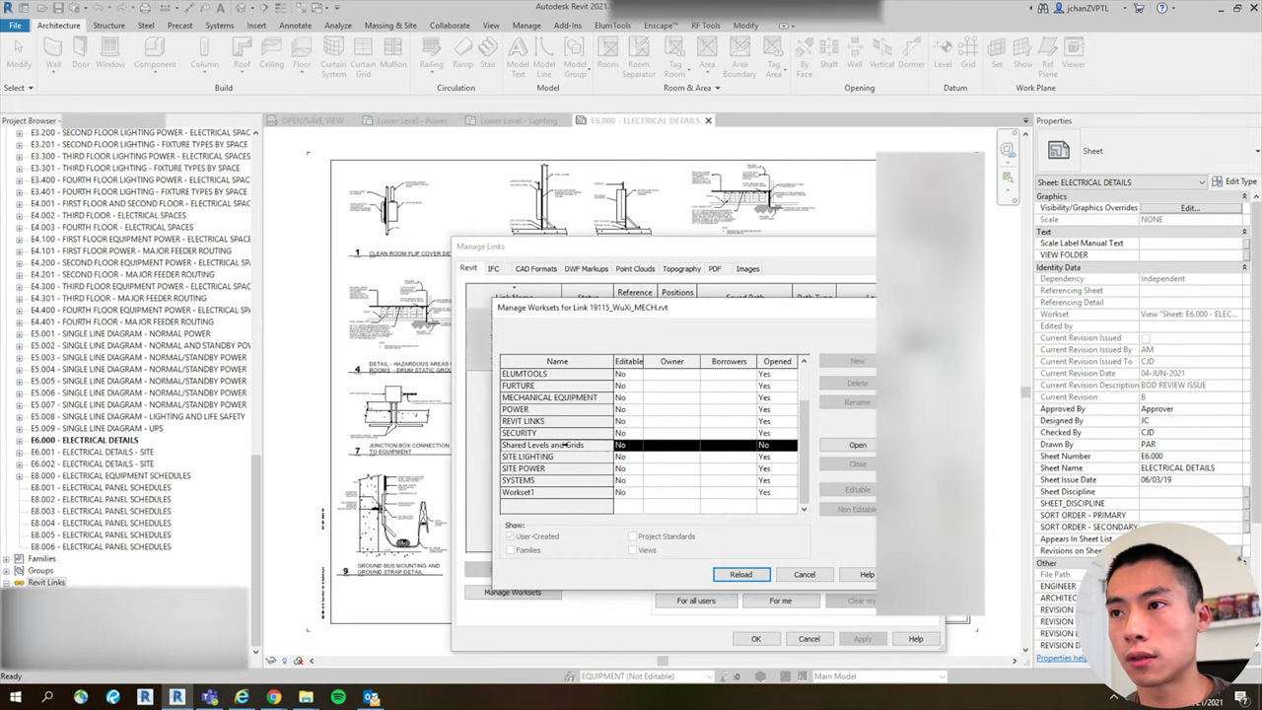